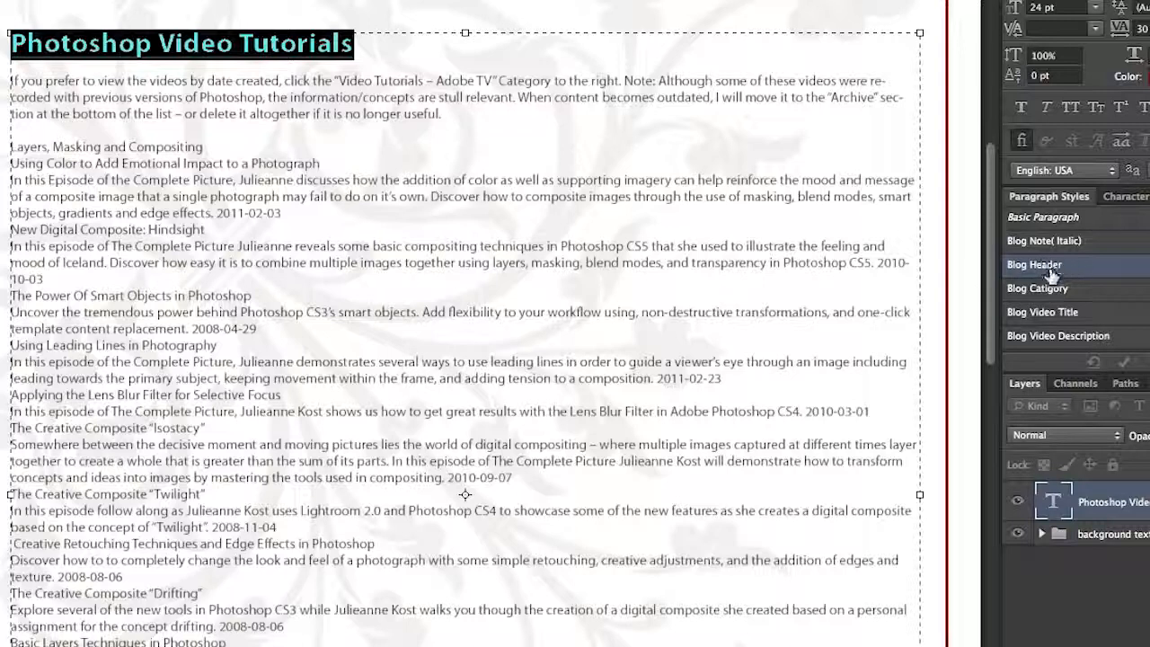
Step: Change the text colour of the Blog Header paragraph style from its style options to a dark blue
double_click(1089, 266)
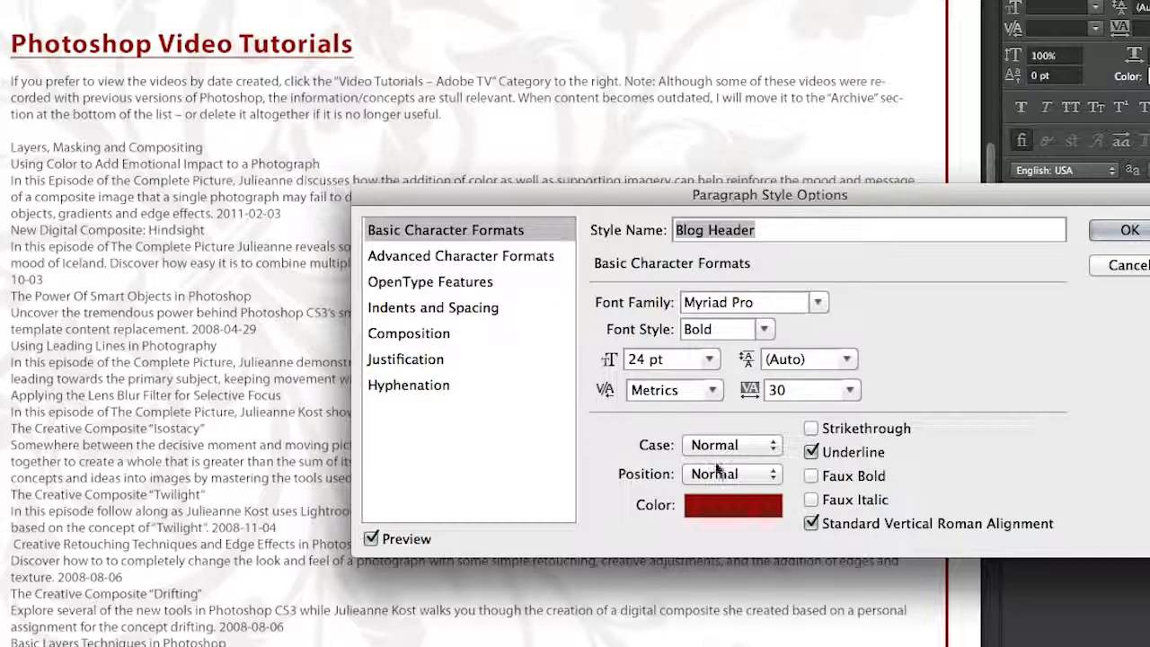
click(728, 507)
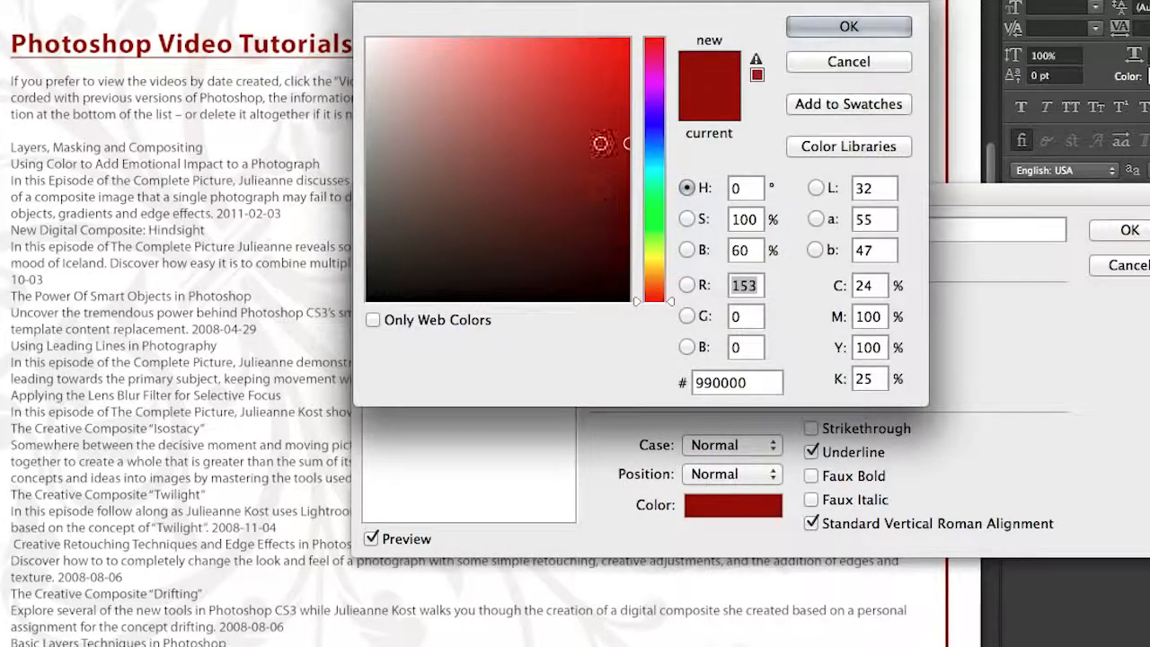
click(581, 121)
click(655, 126)
click(845, 26)
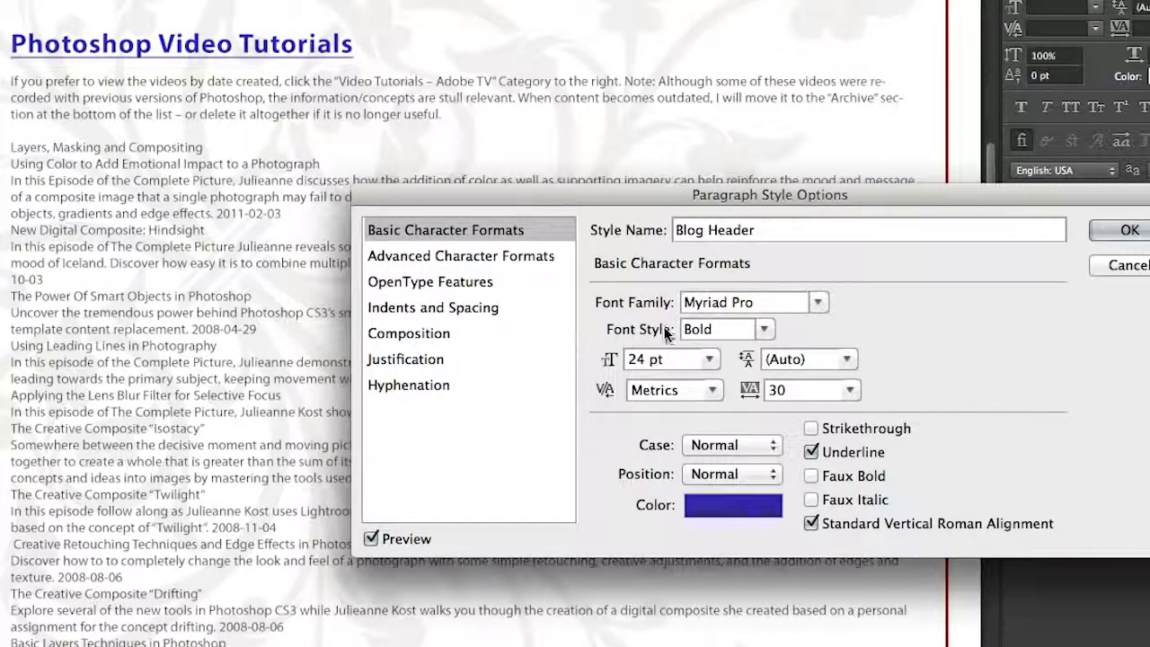
Step: Review the Blog Header style's advanced character formats, OpenType features, indents and spacing, and the available alignment choices
click(482, 259)
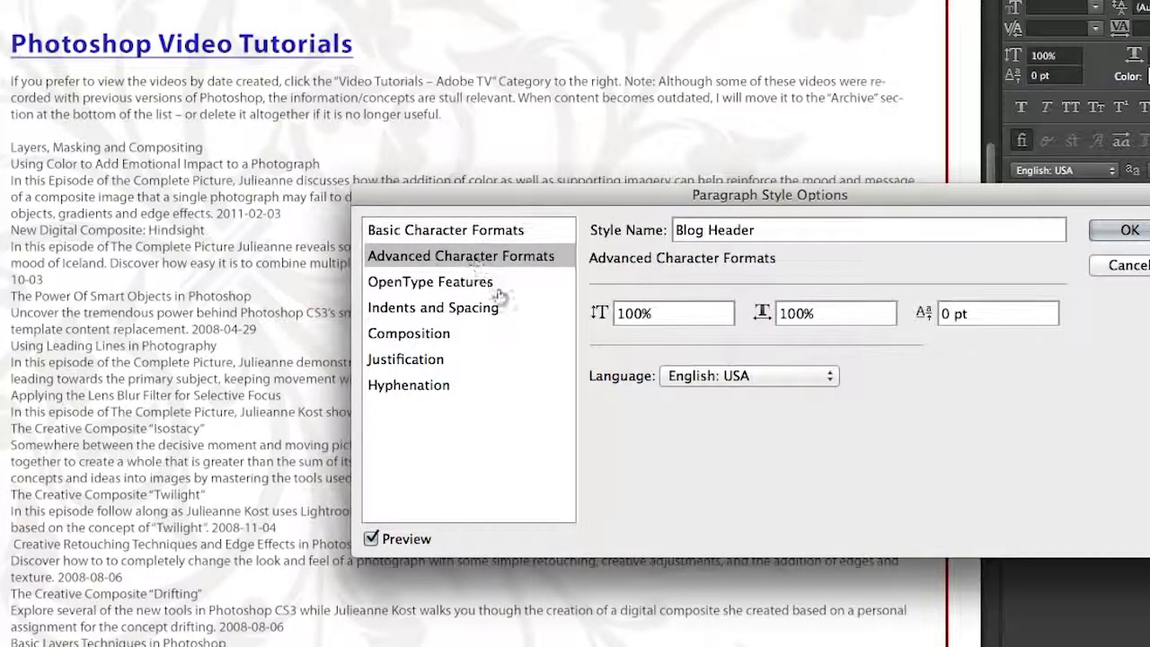
click(468, 284)
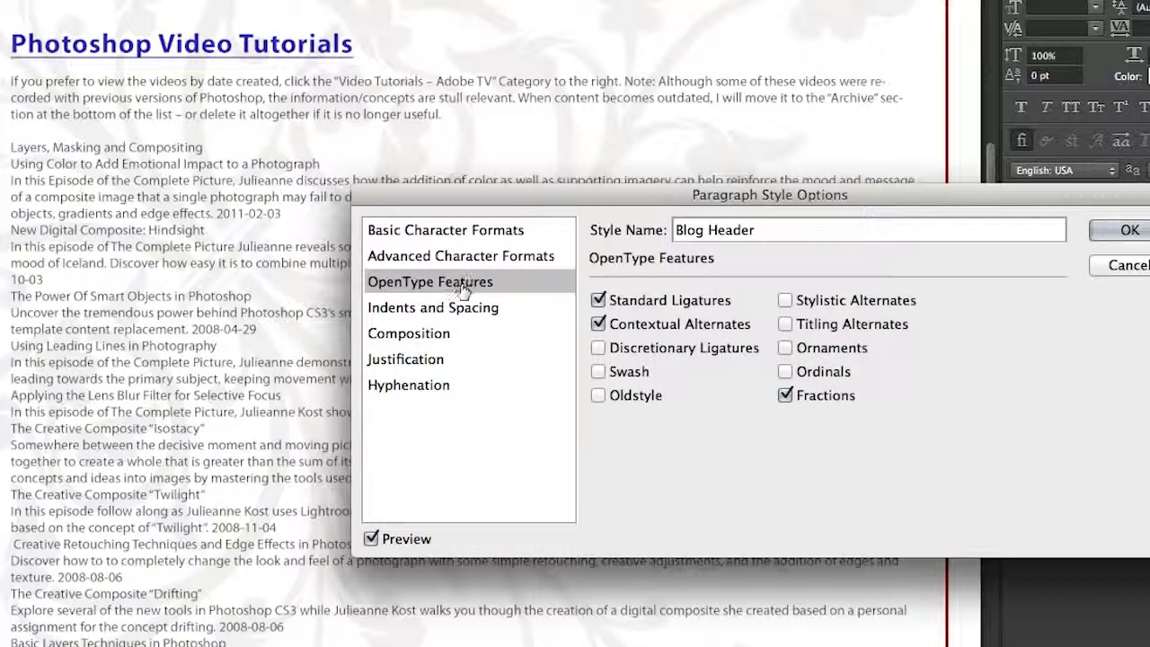
click(468, 309)
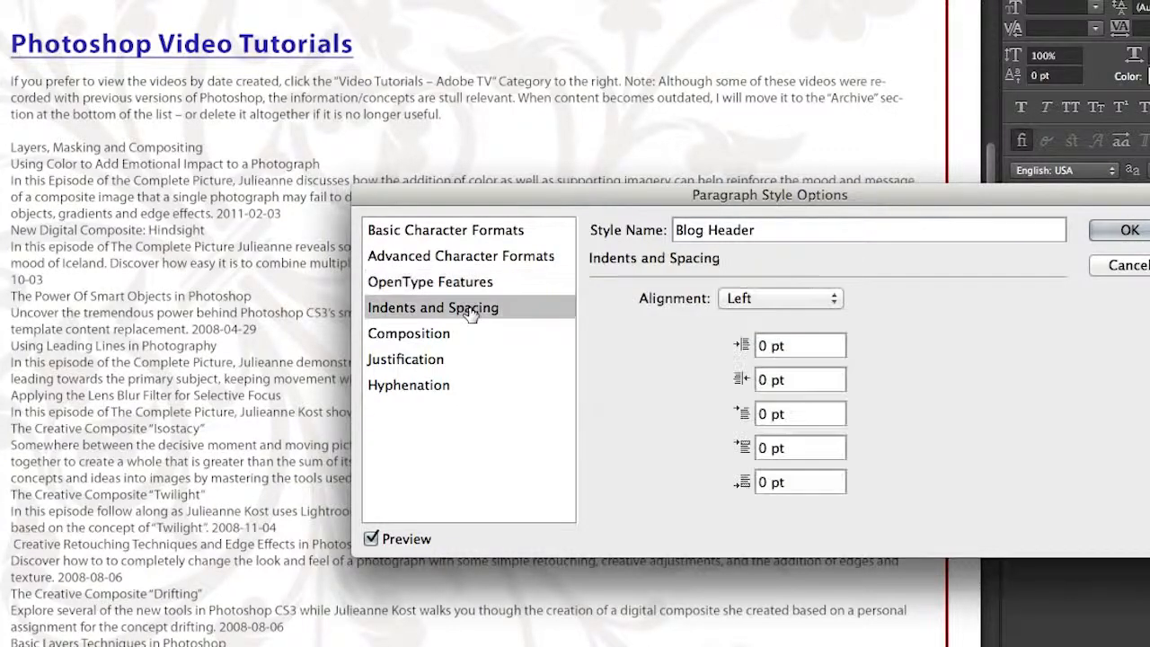
click(769, 299)
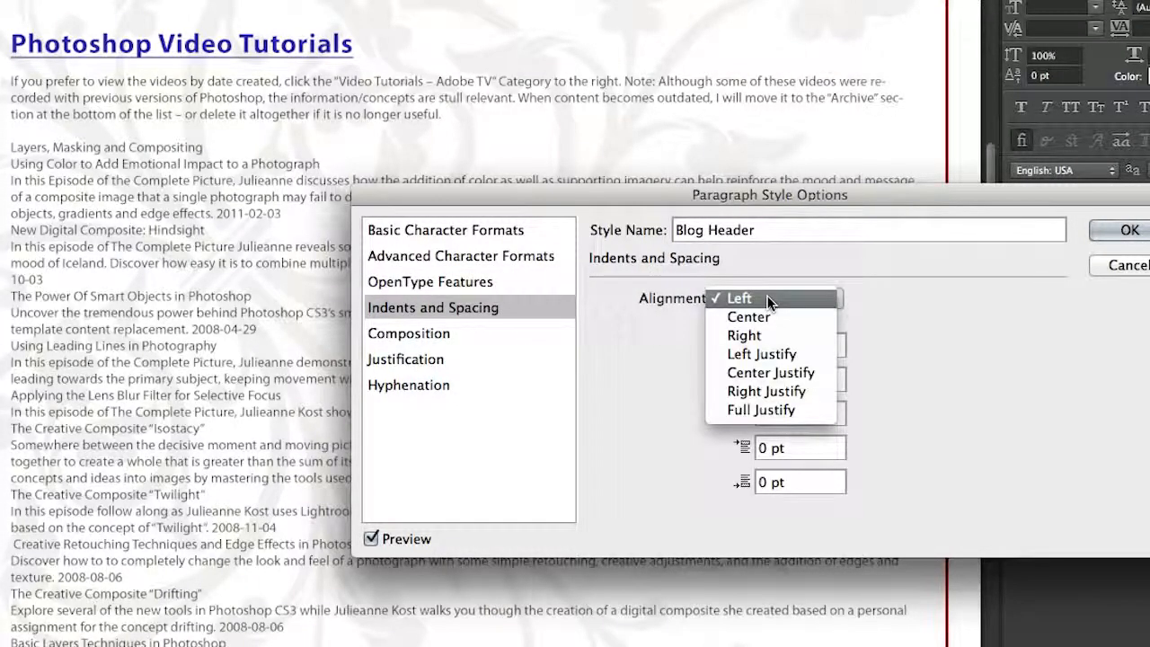
click(768, 299)
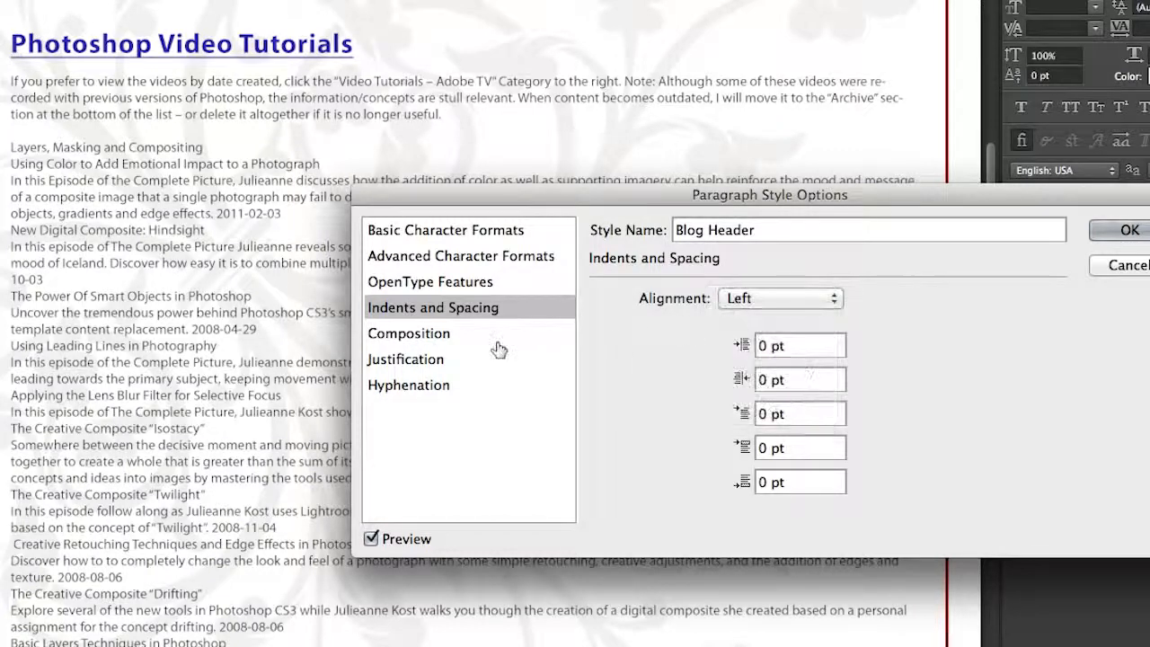
Step: Set the Blog Header style's composition to Adobe Every-line Composer and toggle Roman Hanging Punctuation
click(452, 335)
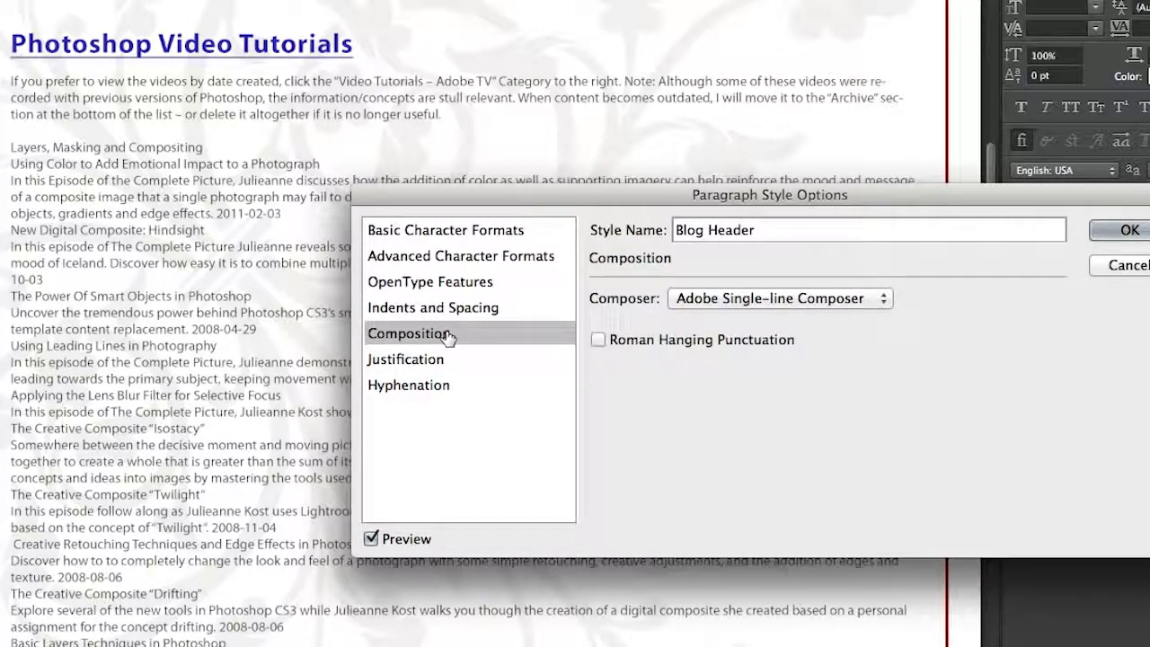
click(750, 300)
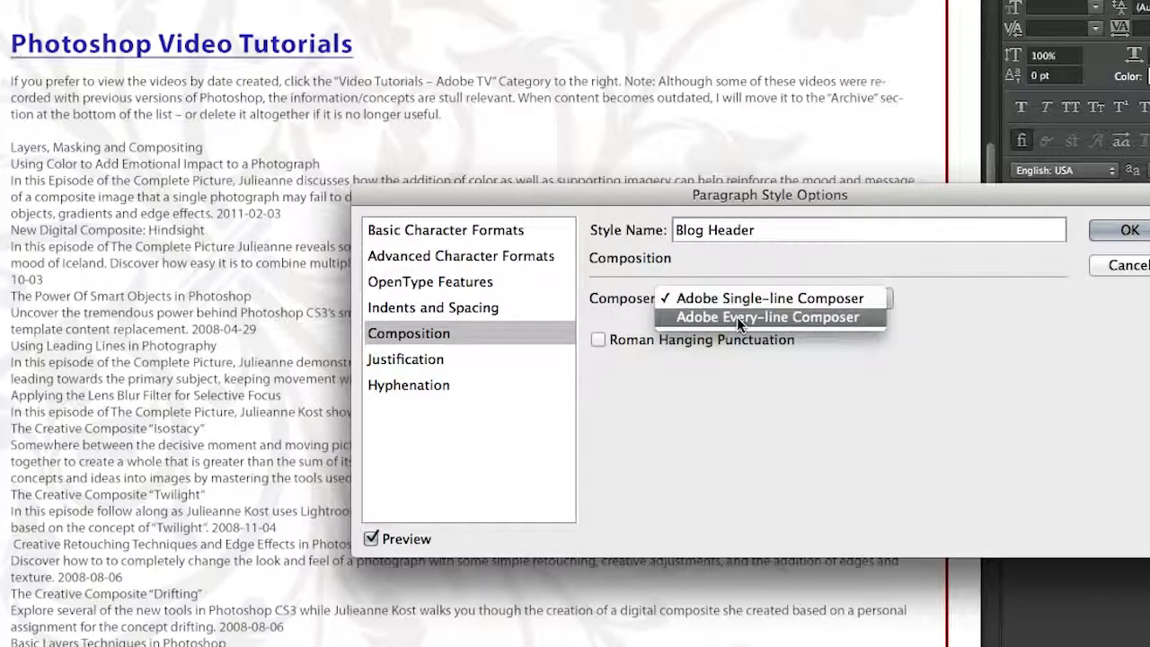
click(727, 318)
click(600, 339)
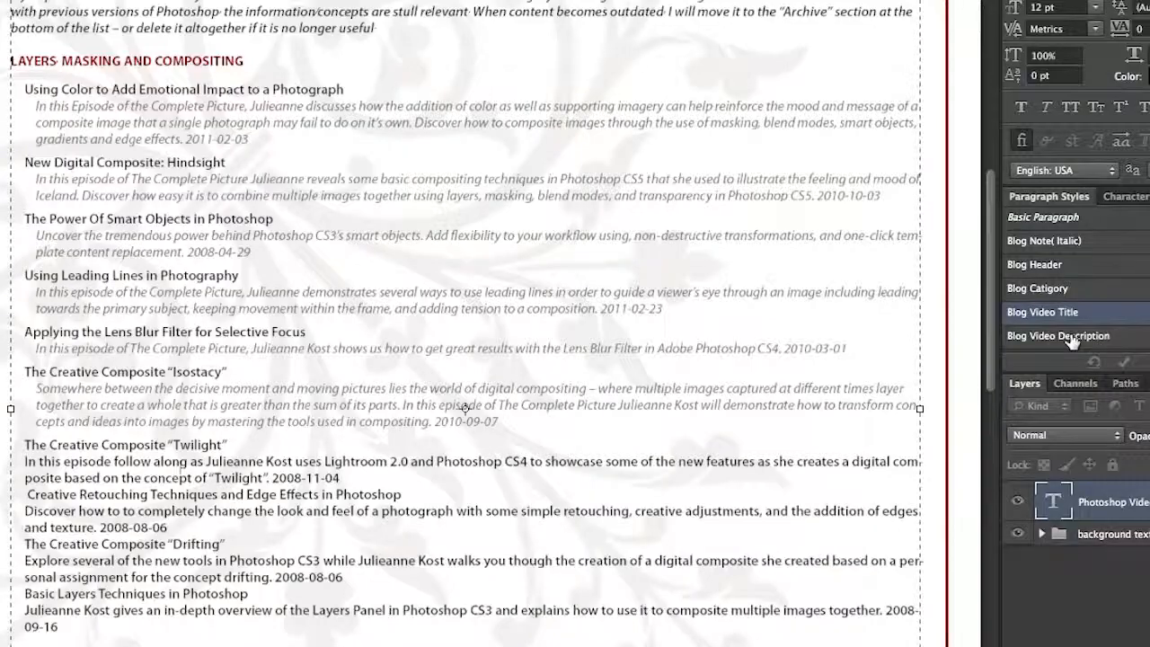
Step: Apply the Blog Video Description paragraph style to the description under "Creative Retouching Techniques and Edge Effects in Photoshop"
click(1070, 338)
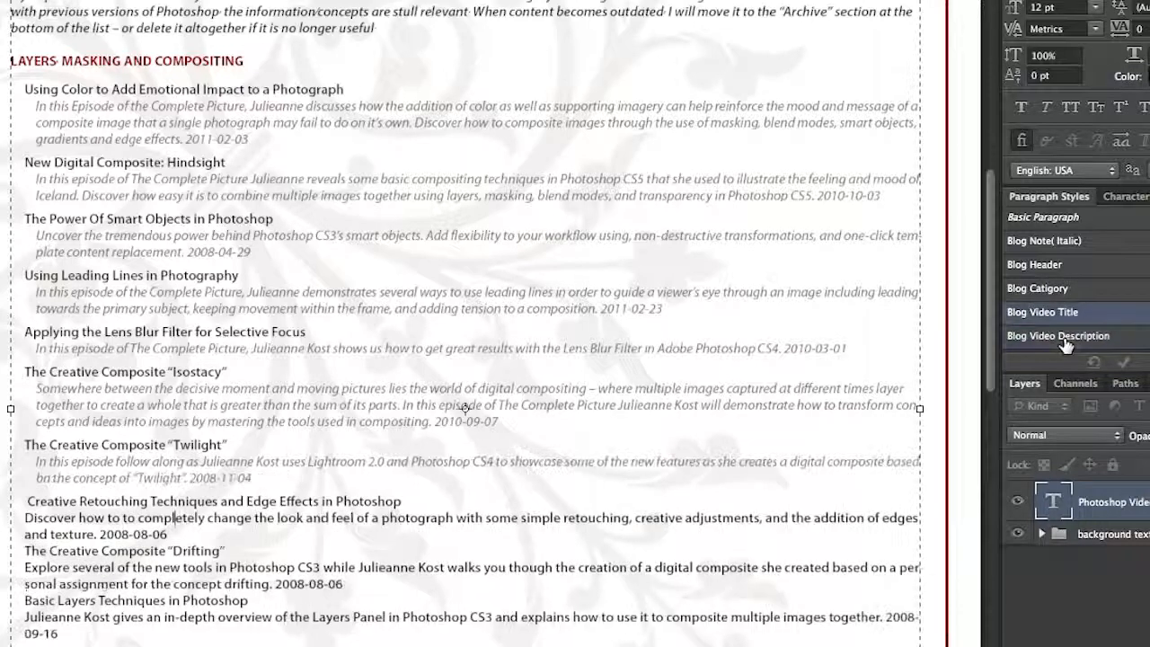
click(1066, 338)
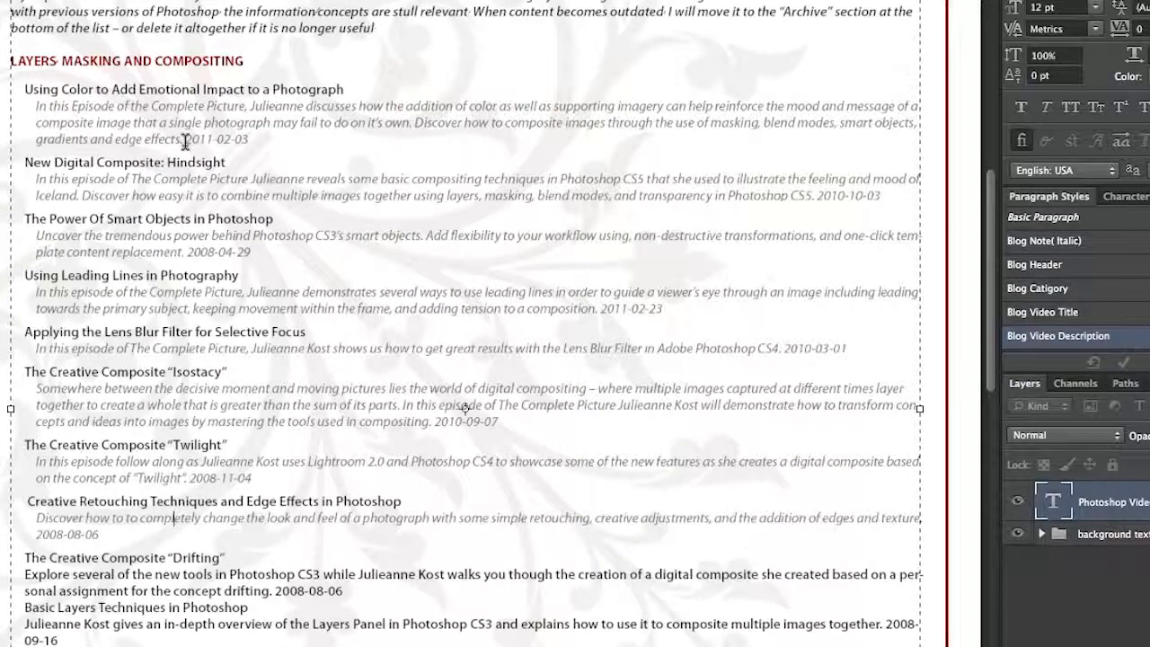
Step: Apply the Blog Red Dates character style to the date 2011-02-03 and review that style's options
drag(198, 141, 236, 140)
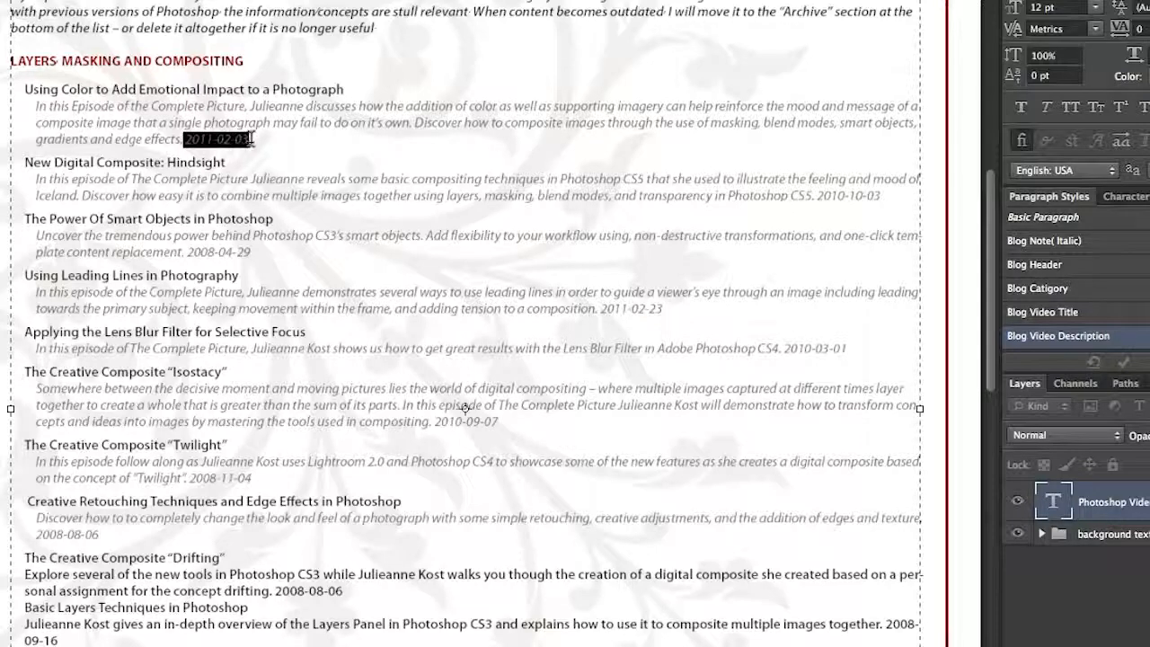
click(1125, 198)
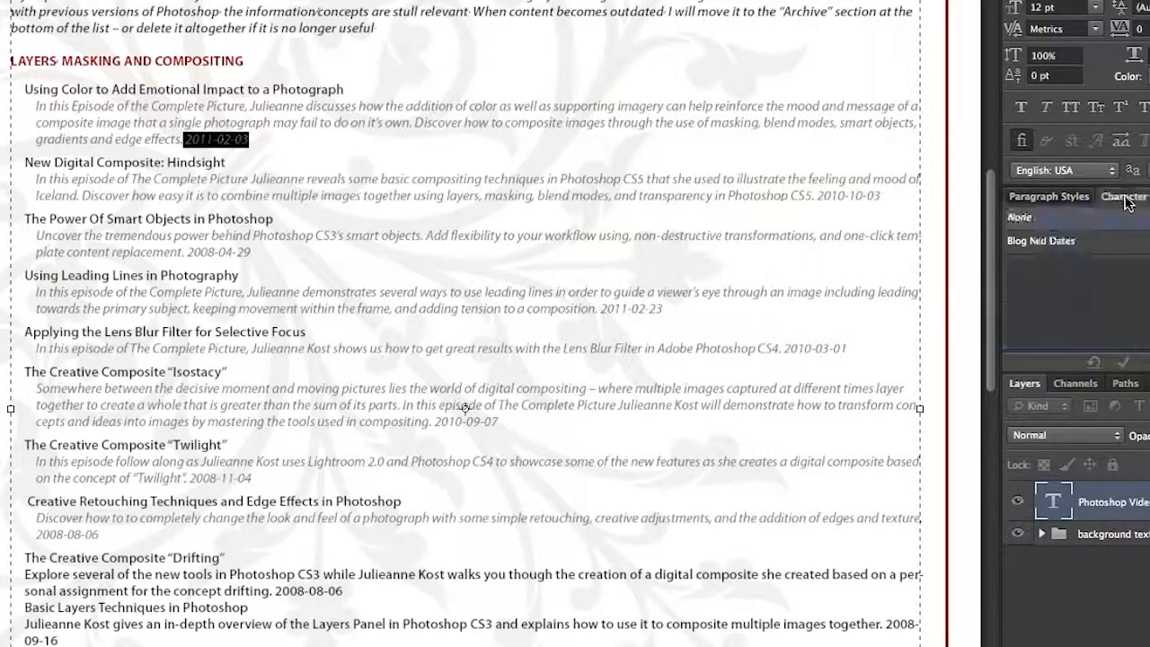
click(1120, 247)
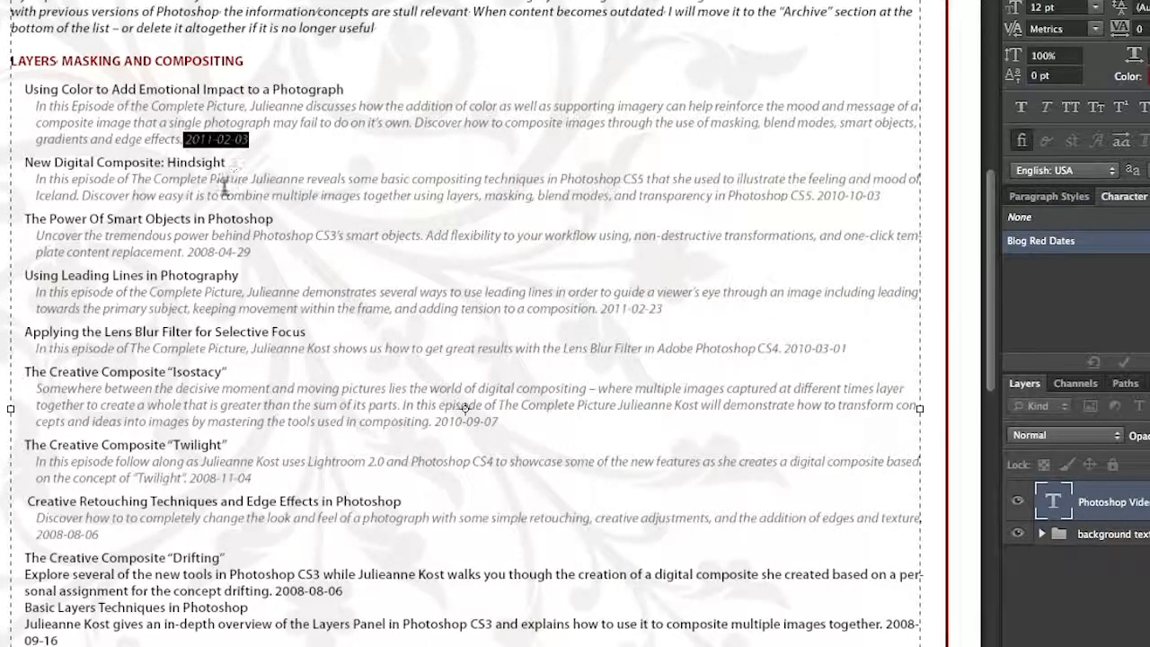
double_click(1090, 247)
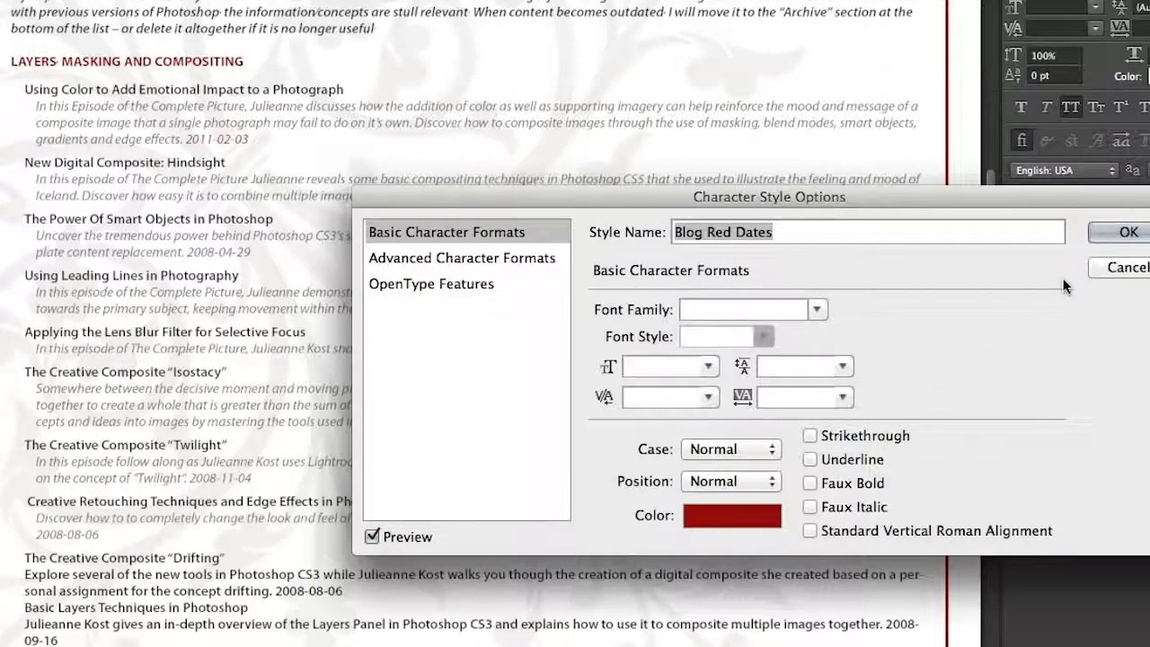
click(1122, 232)
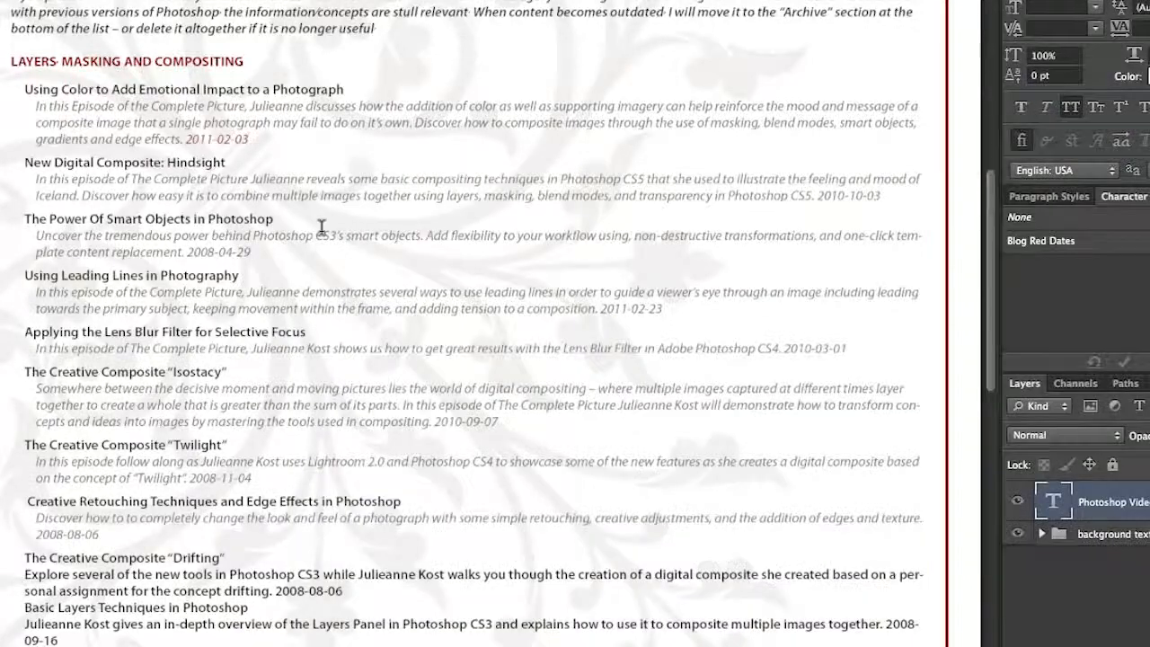
Step: Apply the Blog Red Dates character style to the dates 2010-10-03, 2008-04-29 and 2011-02-23
triple_click(871, 197)
drag(884, 197, 816, 197)
click(1031, 244)
drag(250, 253, 188, 255)
click(1027, 245)
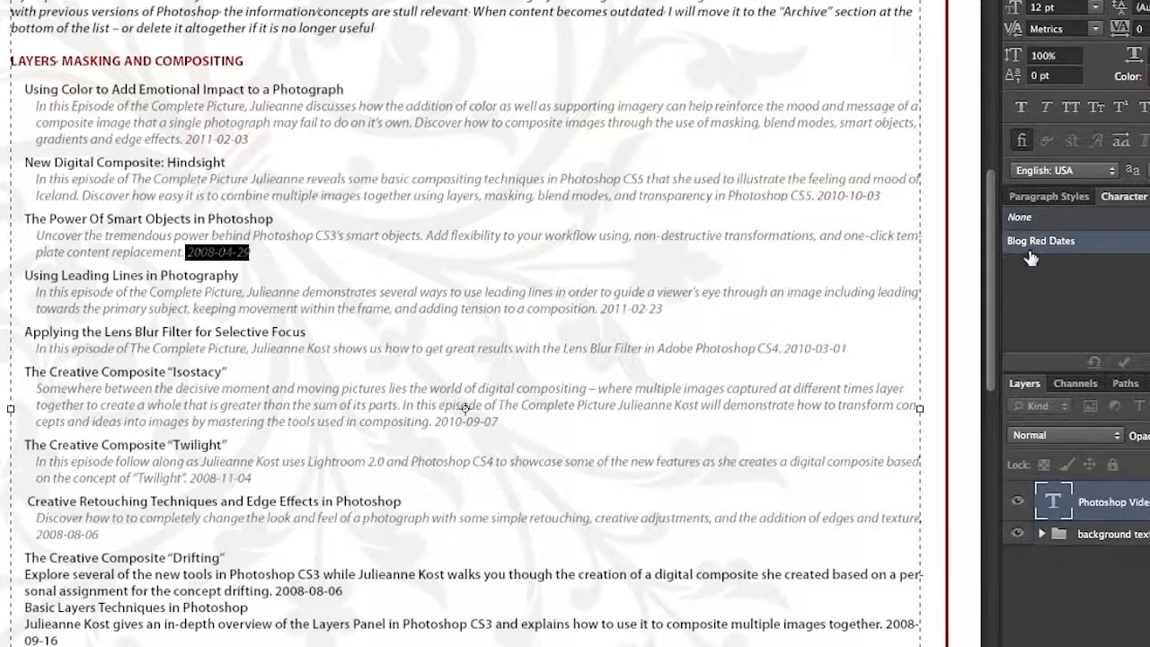
drag(666, 310, 603, 310)
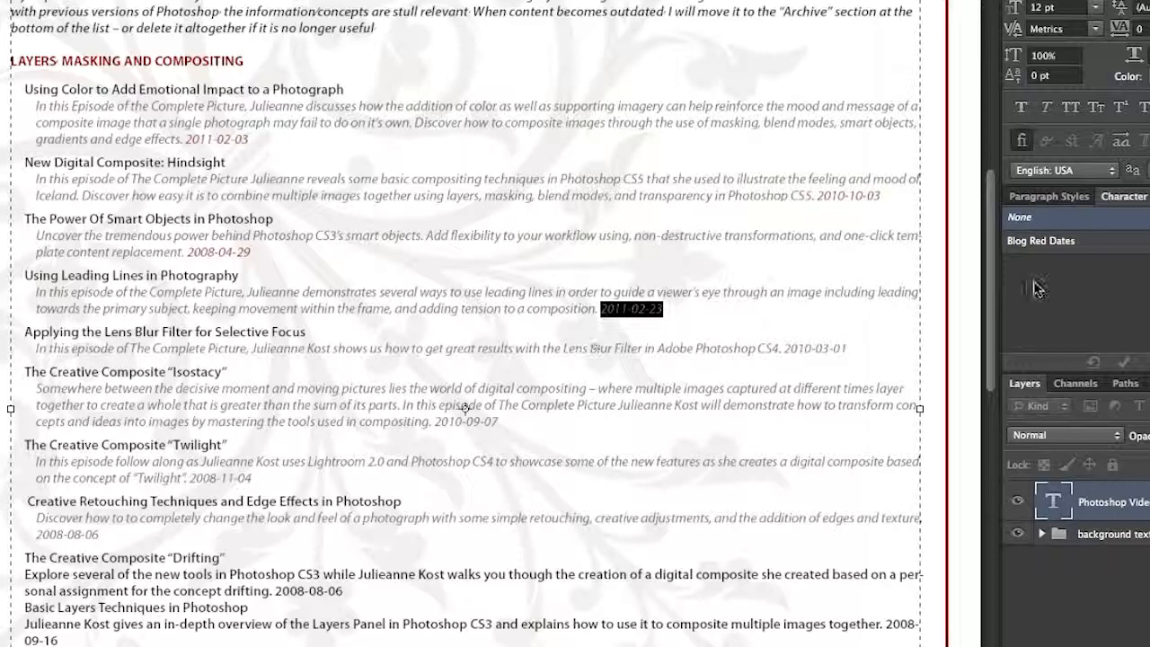
click(1087, 245)
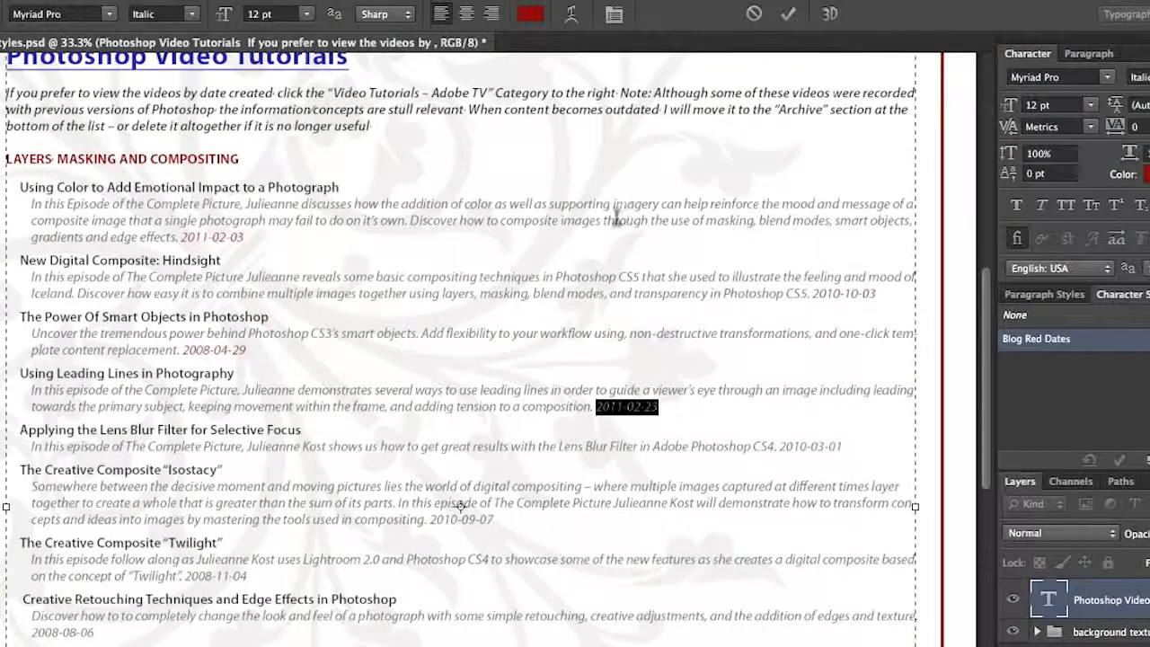
Step: Recolour the date 2011-02-23 magenta and redefine the Blog Red Dates character style from that override
click(536, 22)
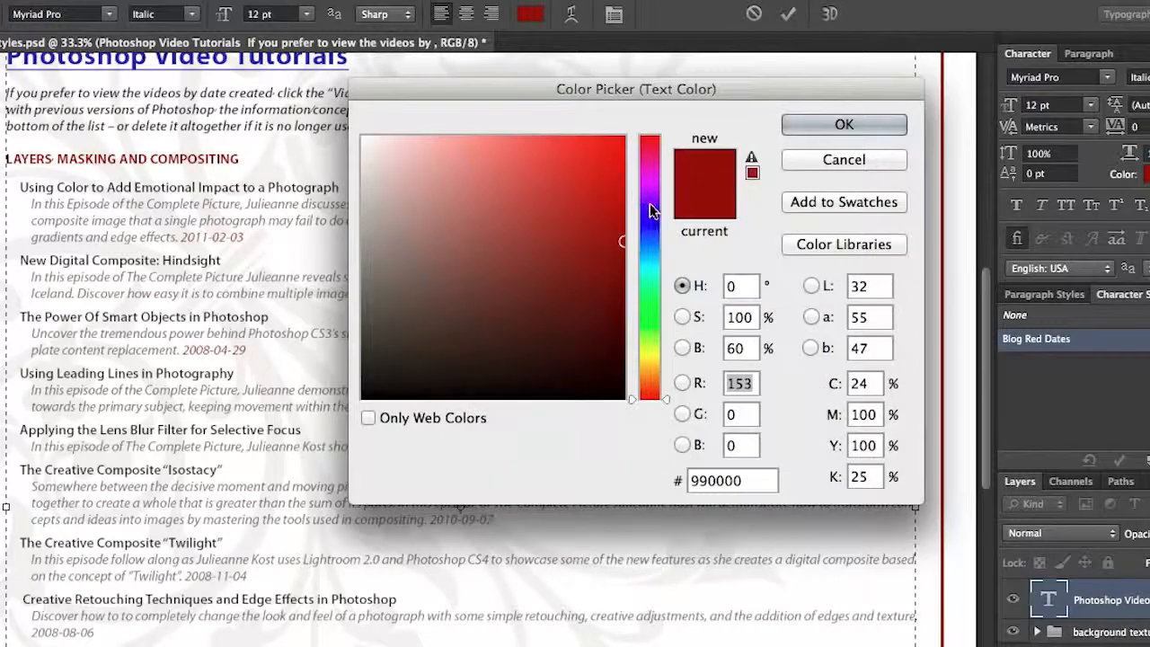
click(650, 207)
drag(649, 207, 650, 173)
click(844, 124)
drag(596, 406, 659, 408)
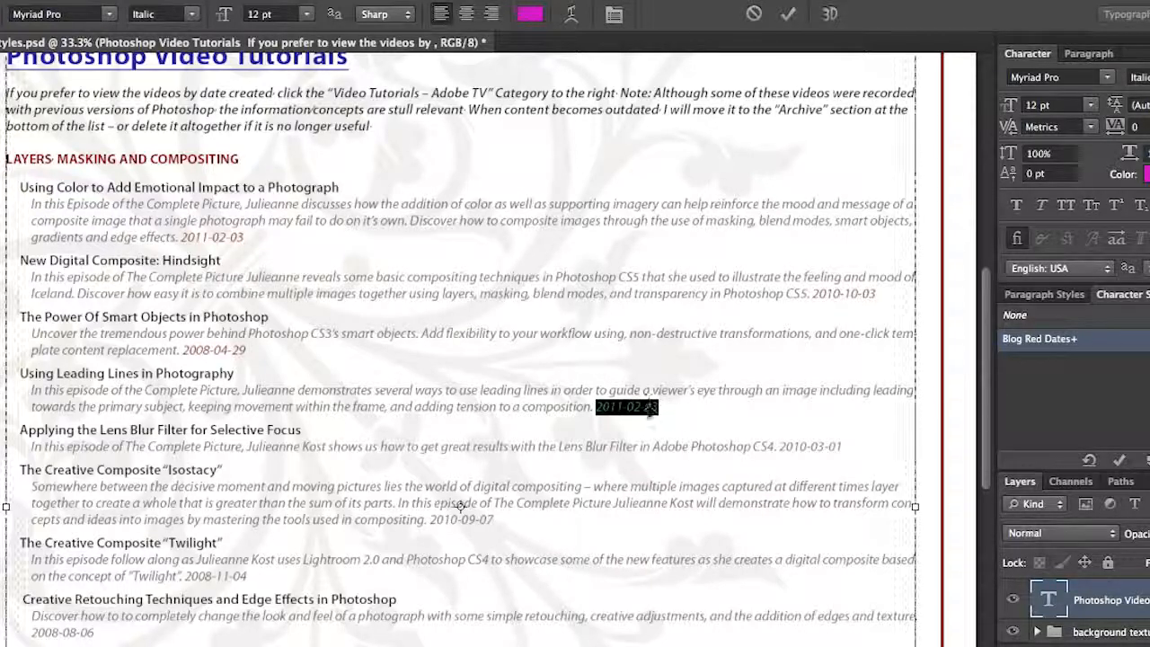
click(649, 402)
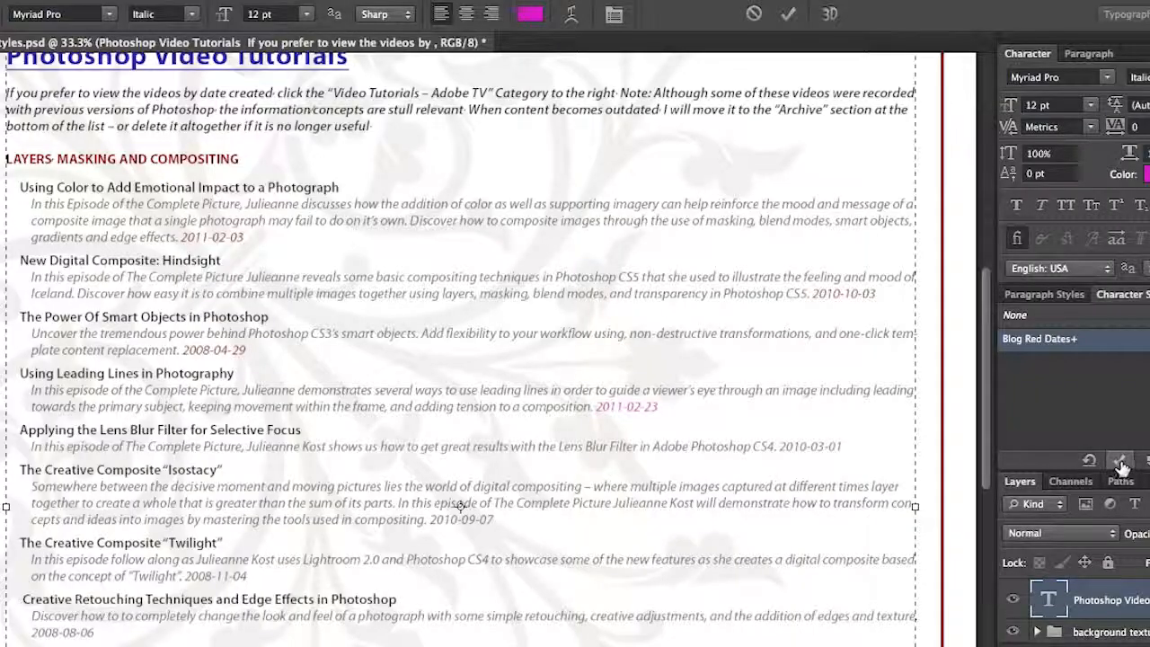
click(1121, 462)
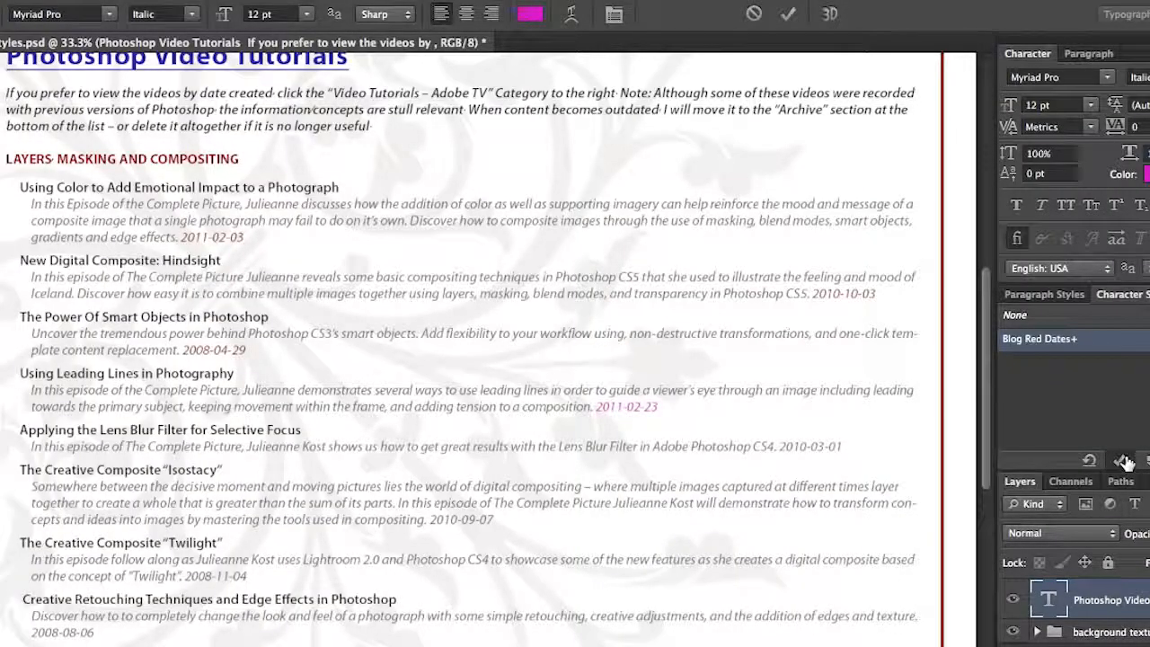
click(1124, 461)
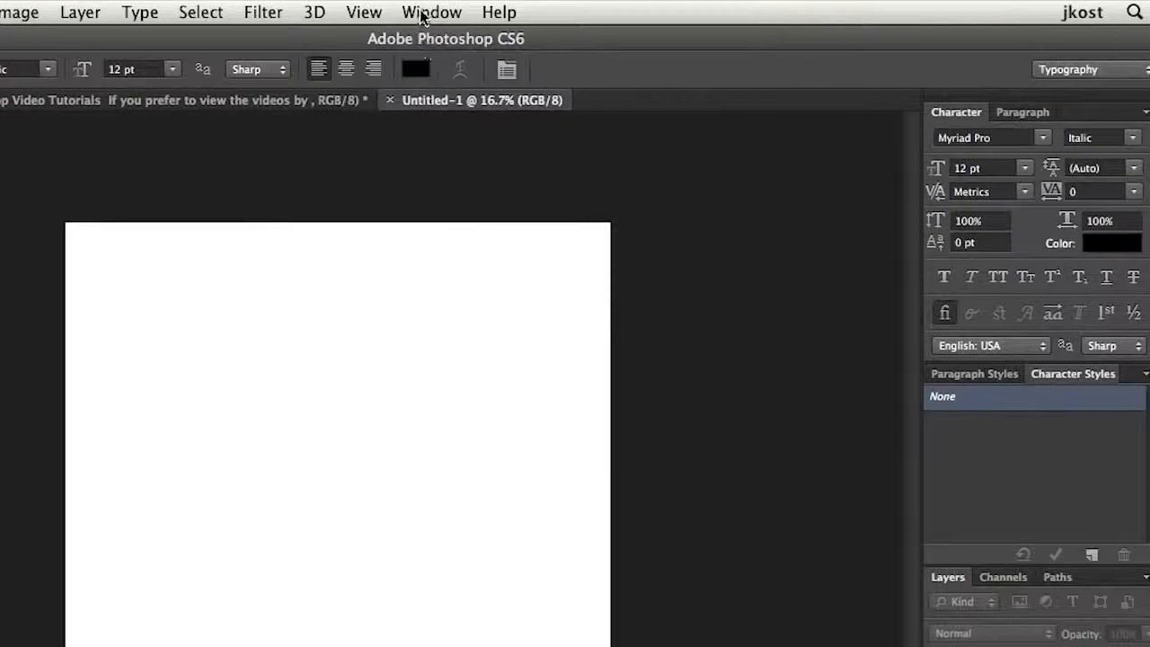
Step: Tile the two open documents side by side and make Type Styles.psd the active one
click(422, 12)
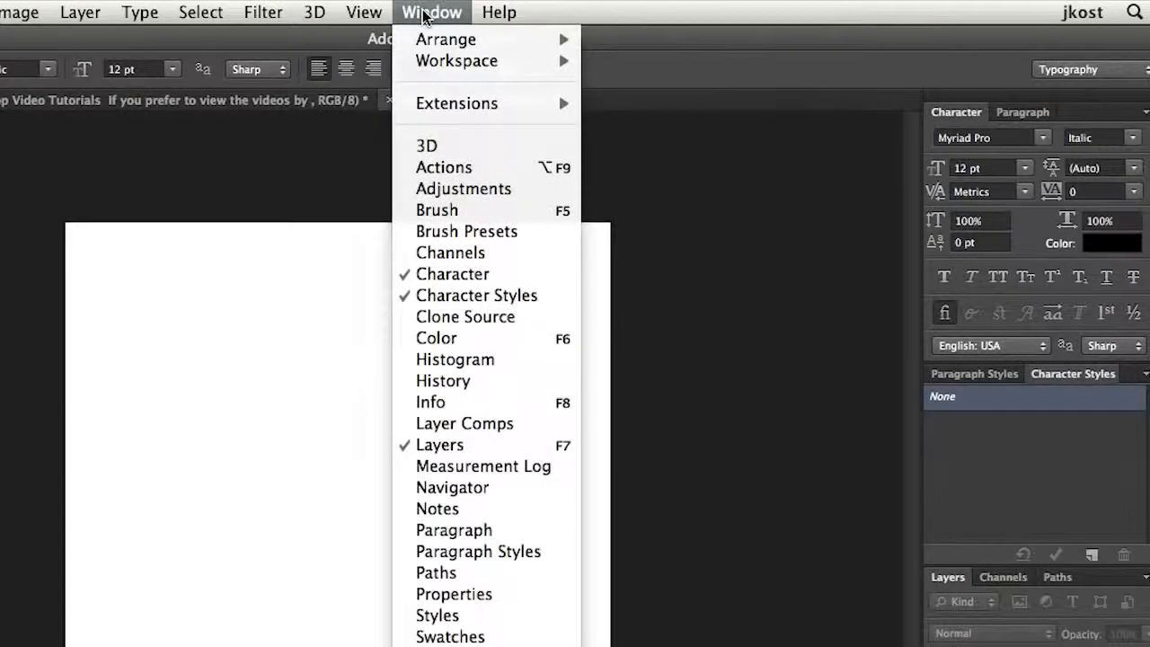
mouse_move(424, 39)
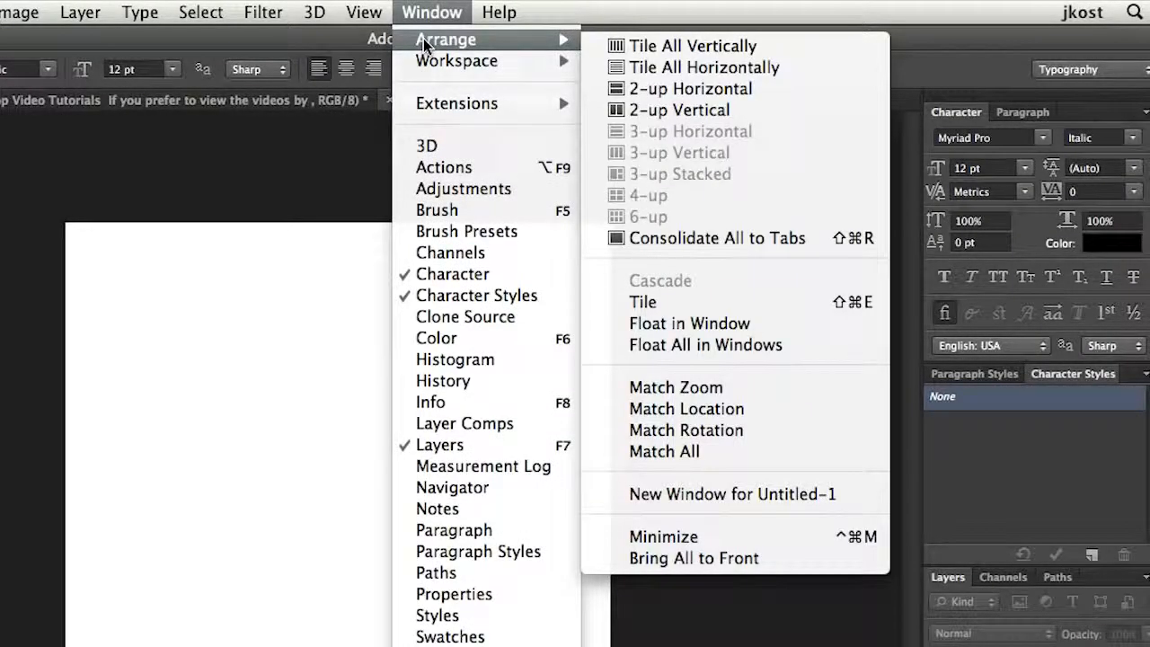
click(642, 302)
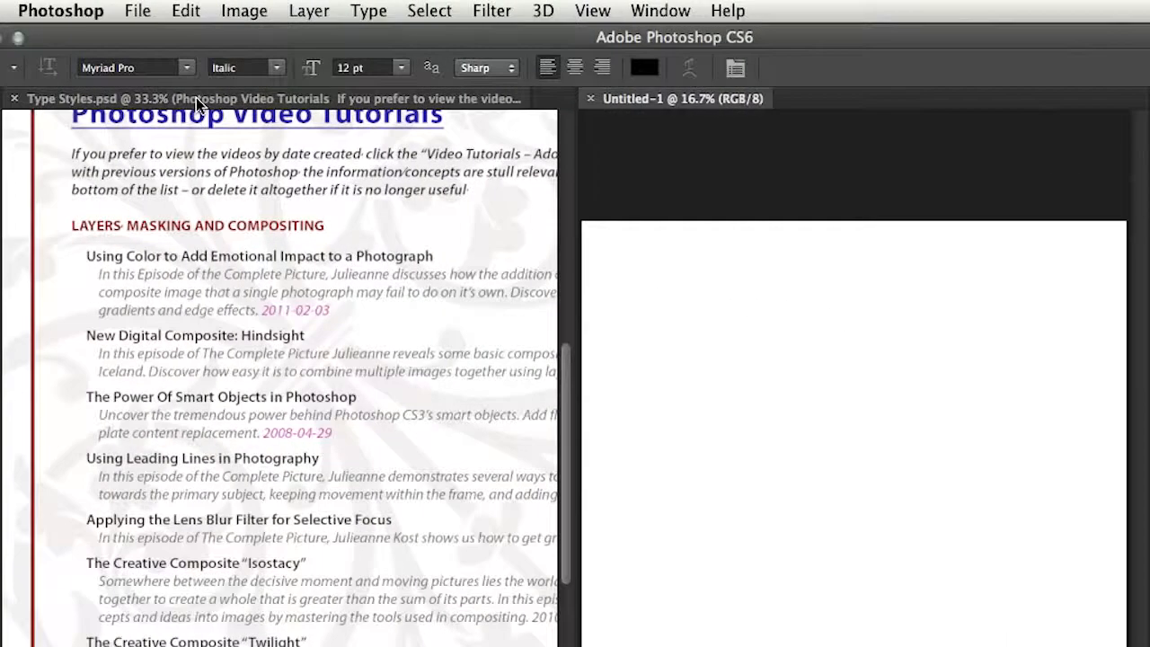
click(196, 100)
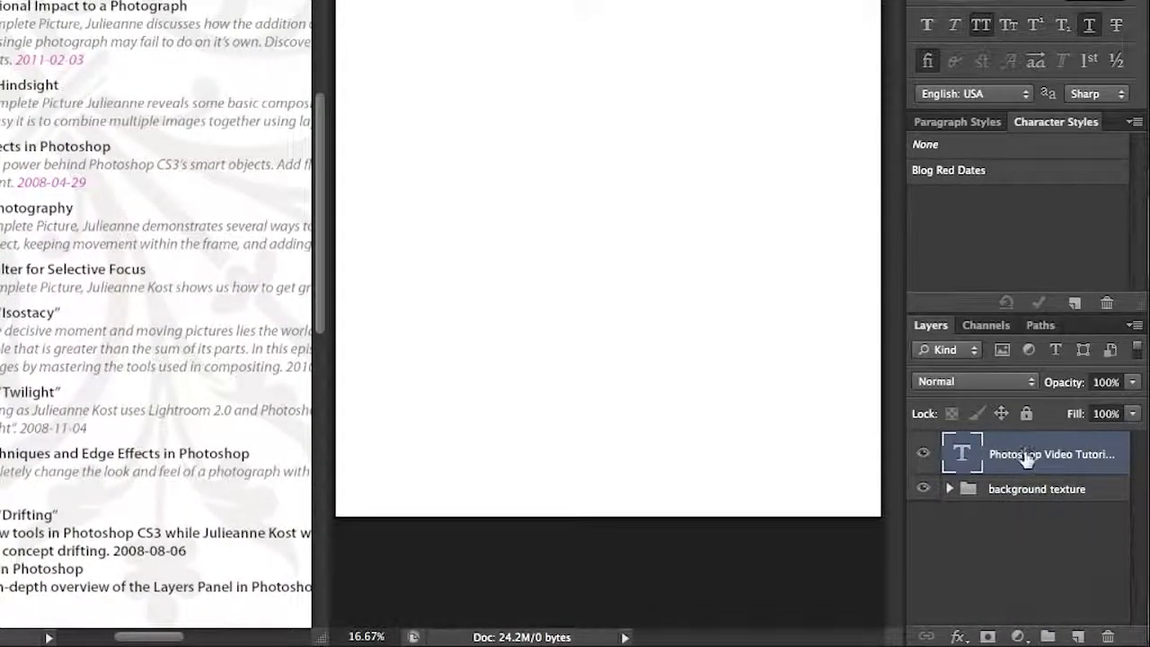
Step: Copy the Photoshop Video Tutorials text layer into the Untitled-1 document and display the paragraph styles and their options
drag(1031, 456, 604, 203)
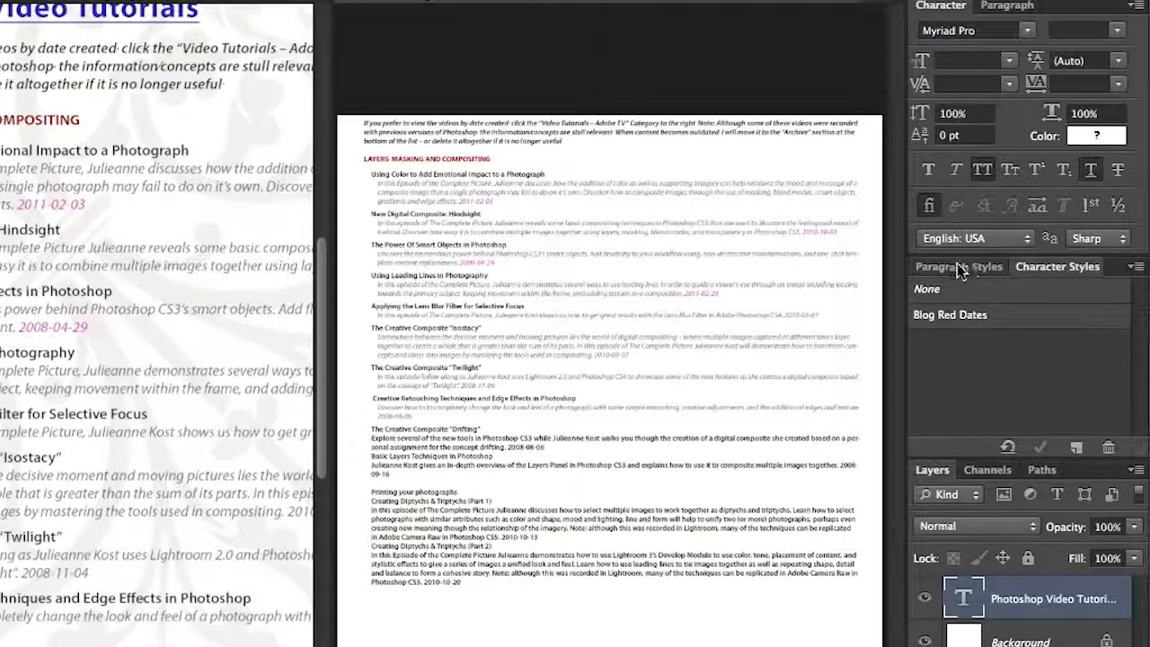
click(958, 268)
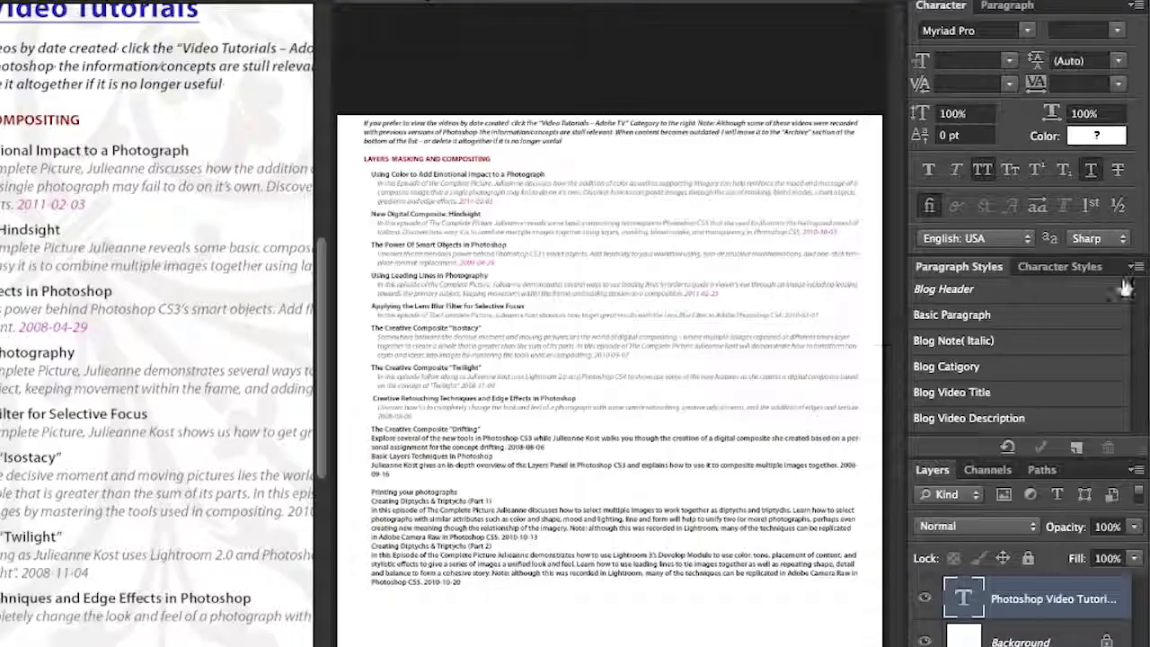
click(1138, 270)
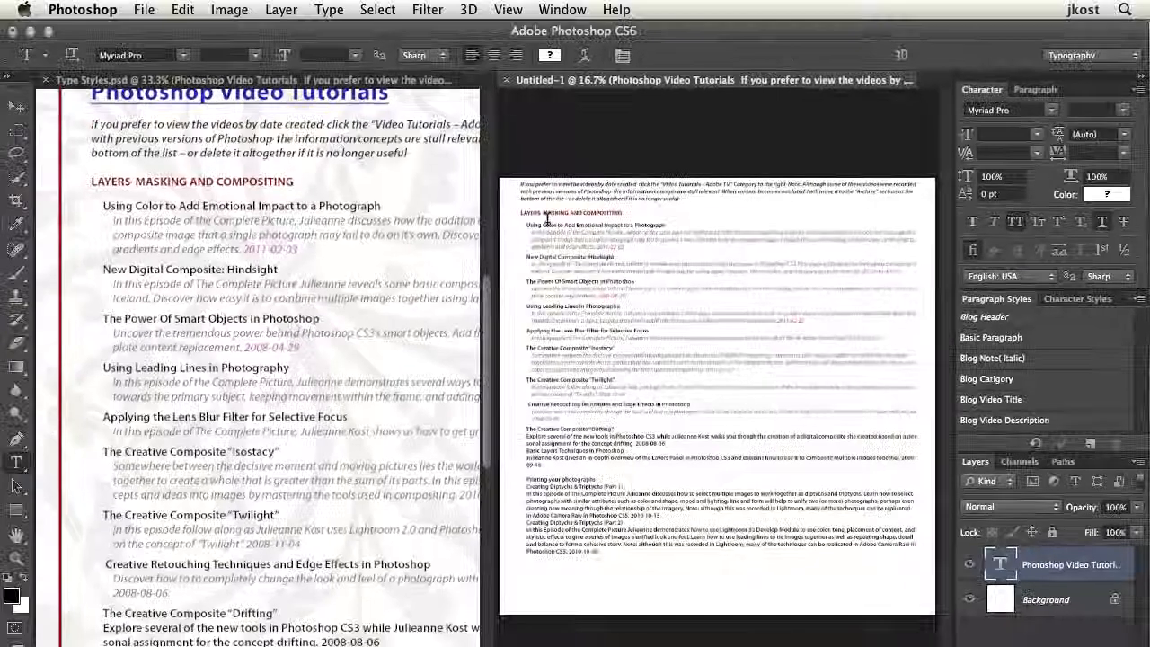
Step: Close both Untitled-1 and Type Styles.psd without saving the changes
key(super+w)
click(511, 267)
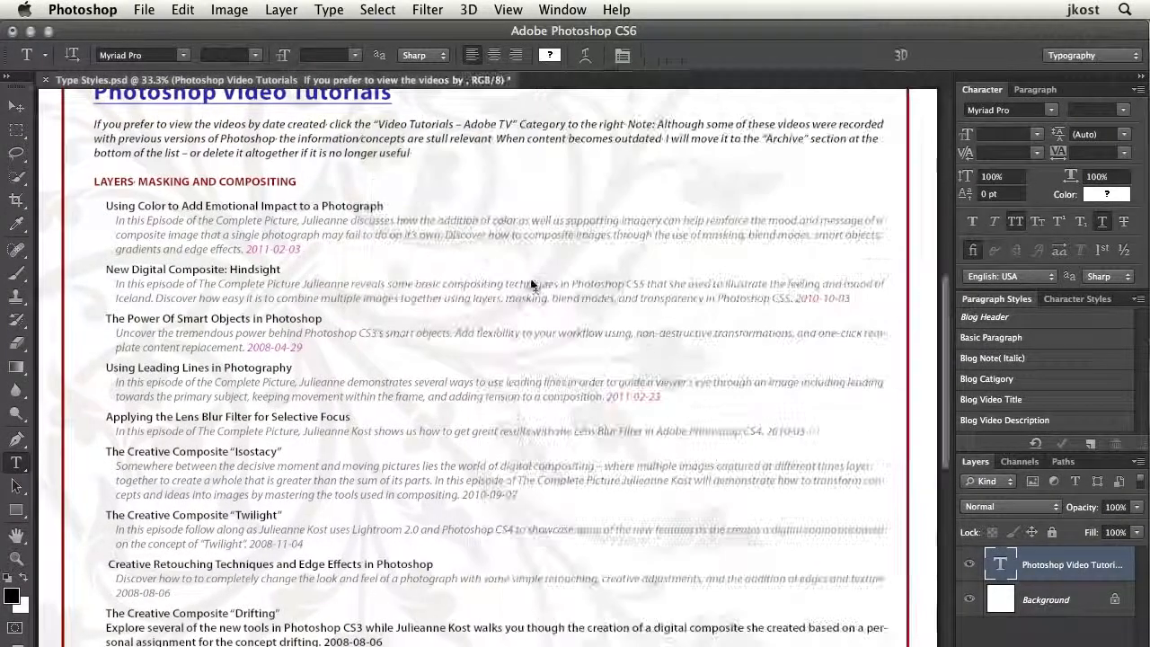
key(super+w)
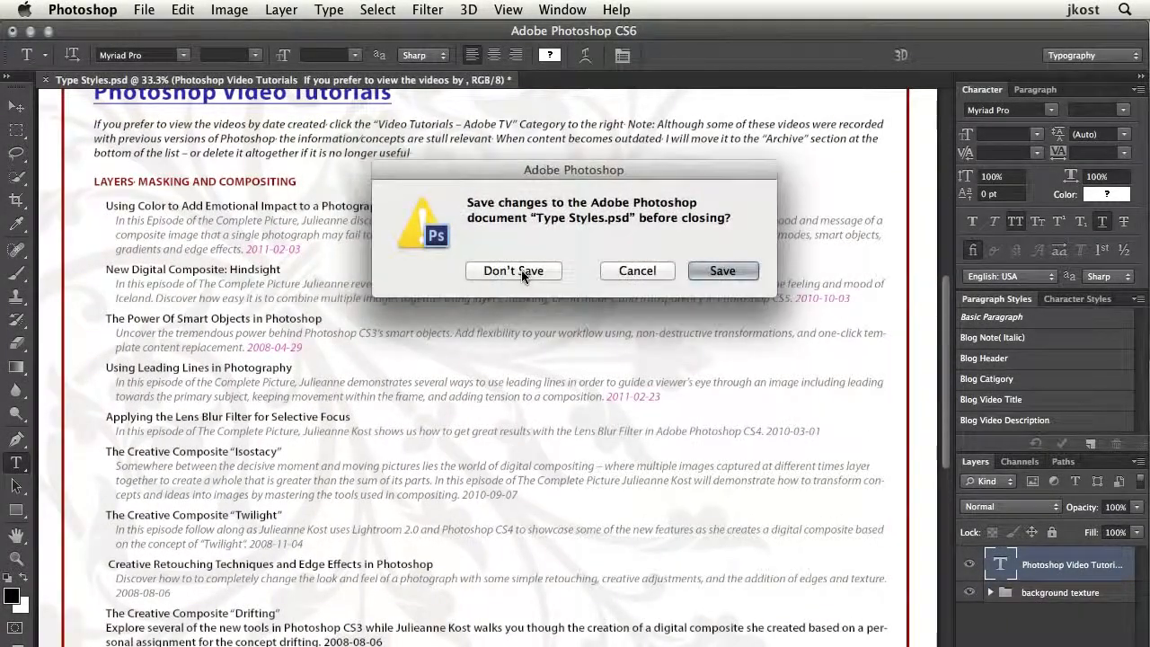
click(526, 266)
Step: Choose the Middle Eastern text engine in the Type preferences
key(i)
key(super+k)
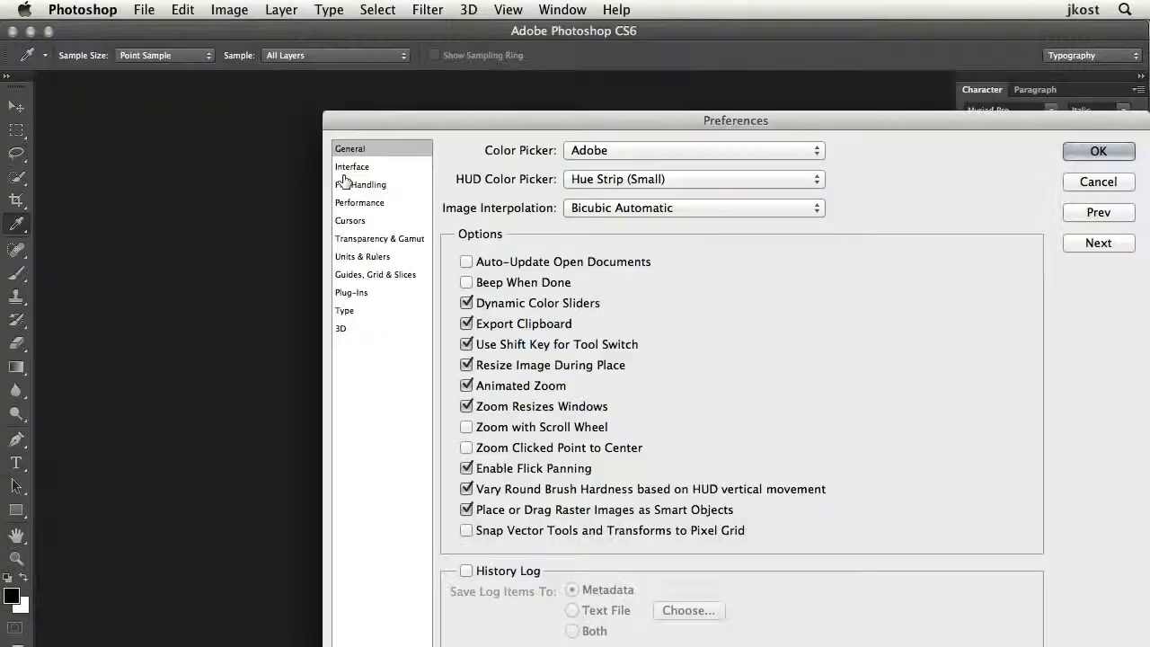
click(349, 314)
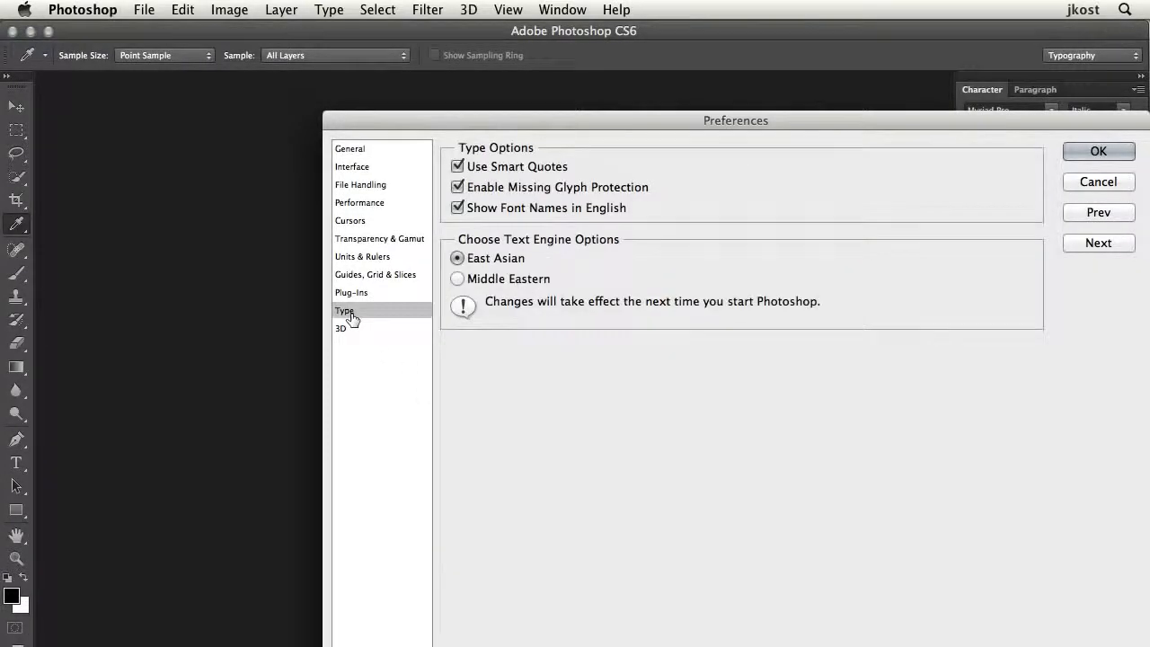
click(506, 279)
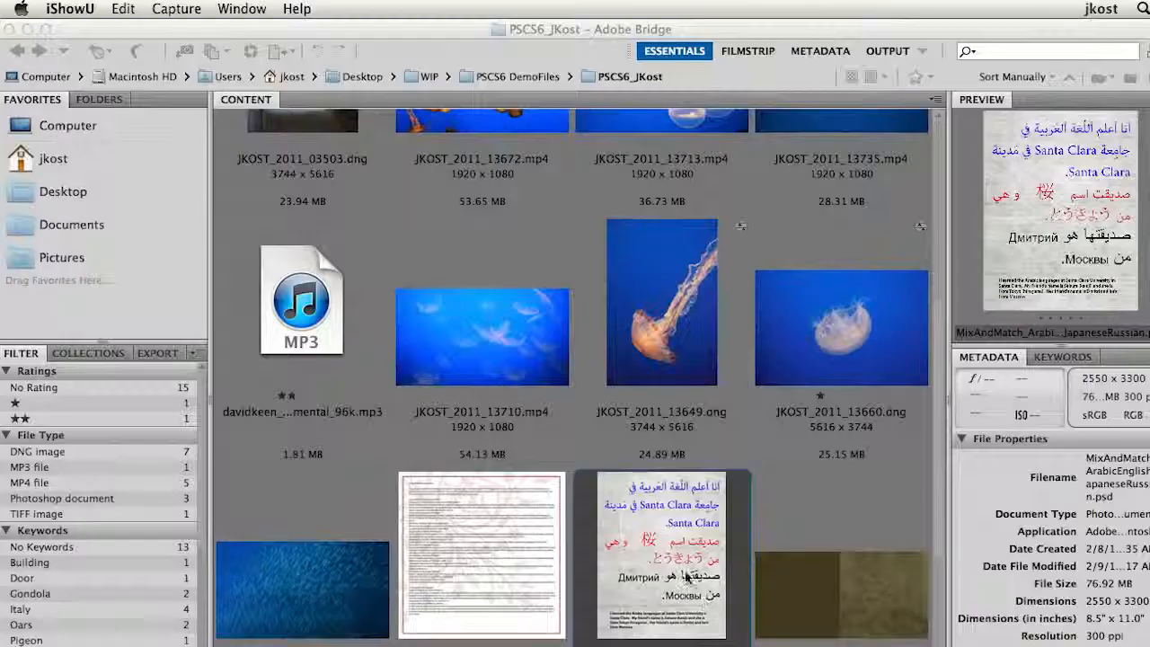
Step: Open MixAndMatch_ArabicEnglishJapaneseRussian.psd and place the text cursor in the mixed Arabic and Japanese text block
double_click(680, 580)
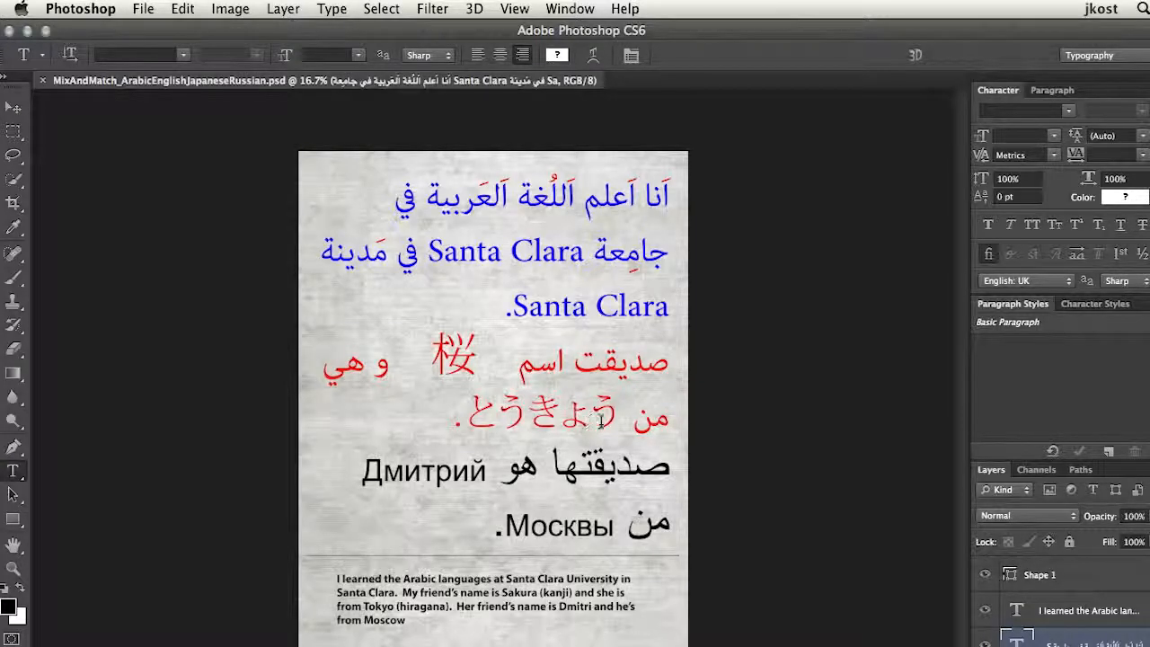
click(486, 409)
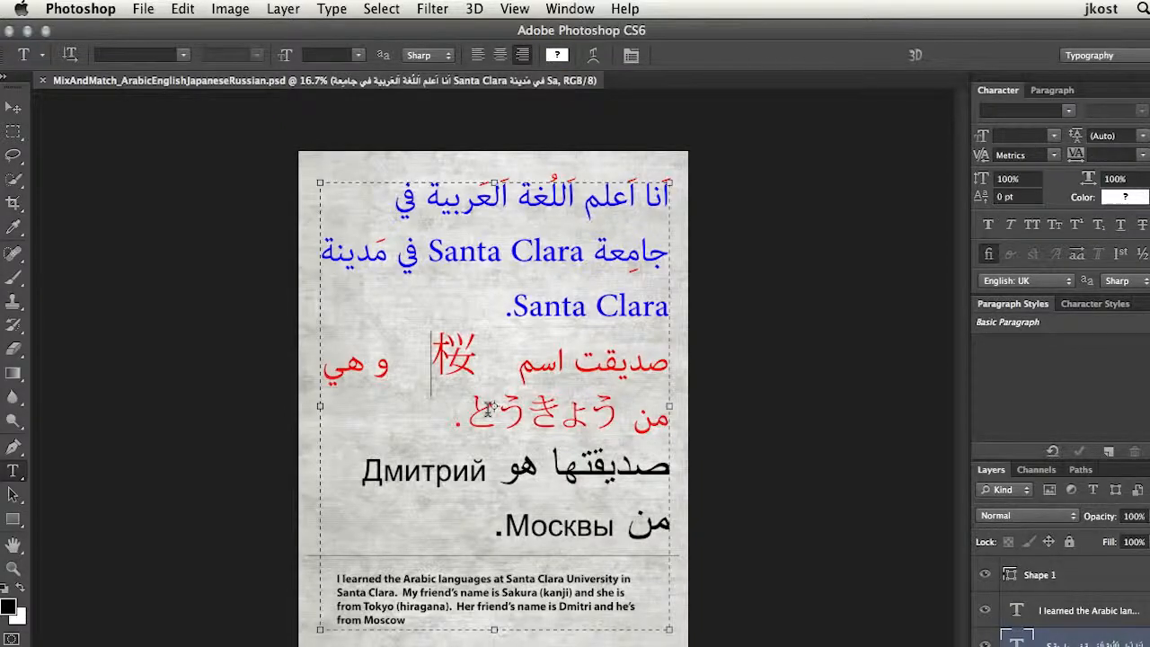